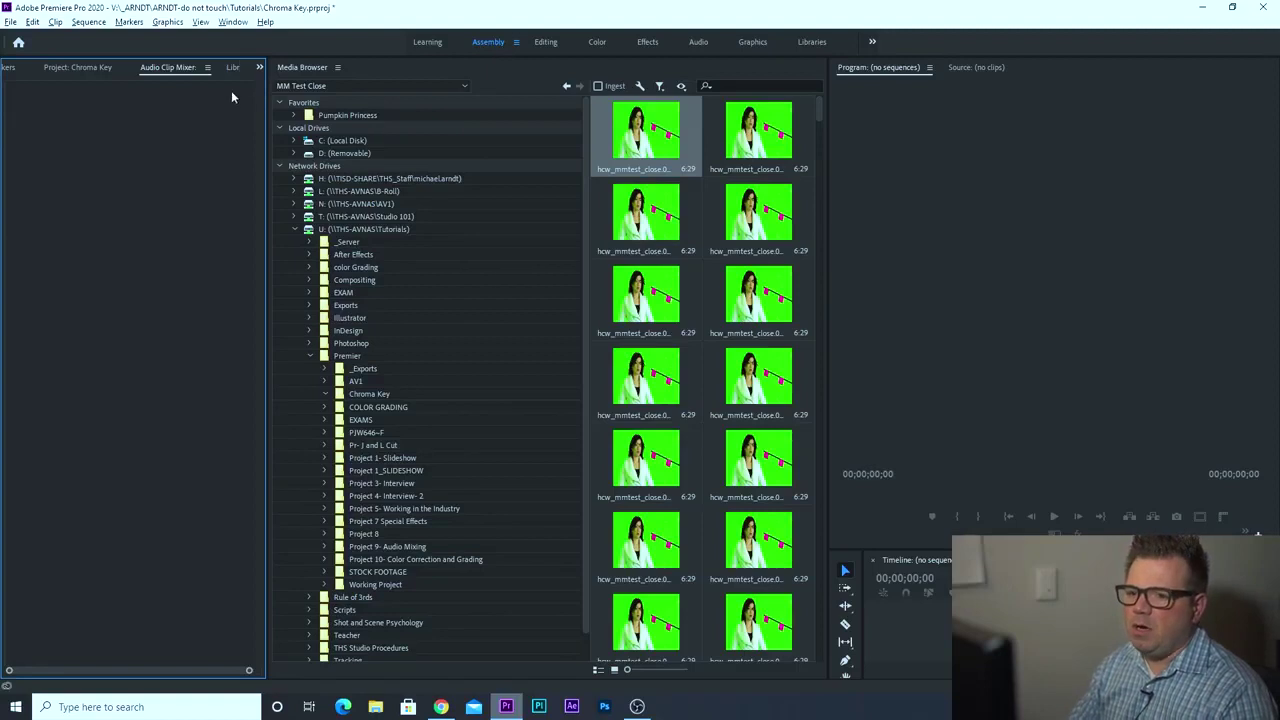
Step: Show the Chroma Key project's Footage, Images and Sequences bins beside the Media Browser's green-screen frames
left_click_drag(266, 90, 284, 90)
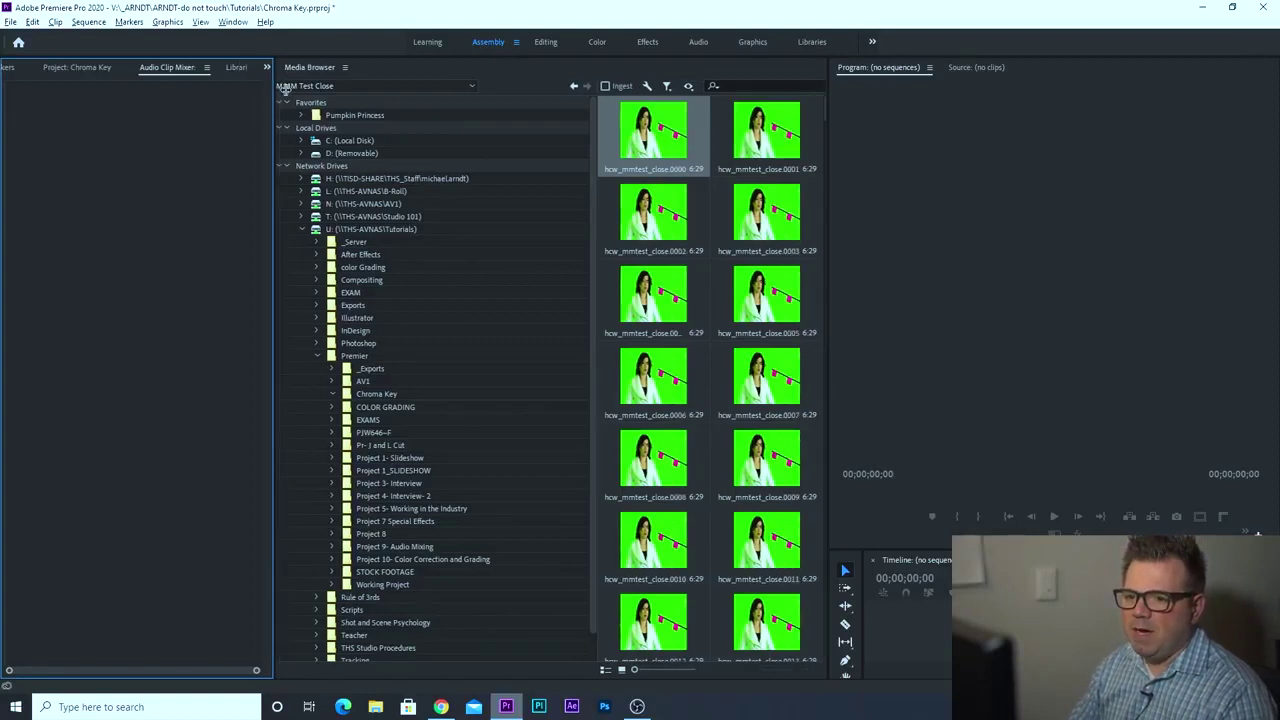
left_click(62, 68)
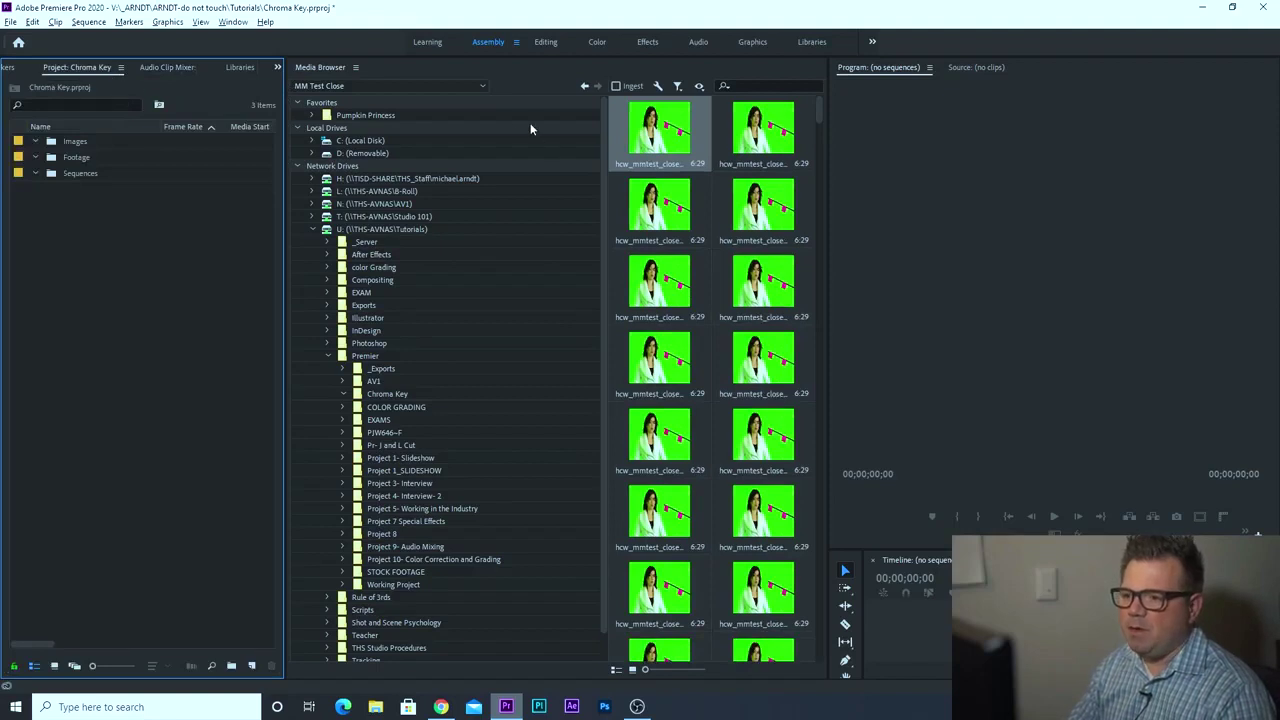
left_click(684, 152)
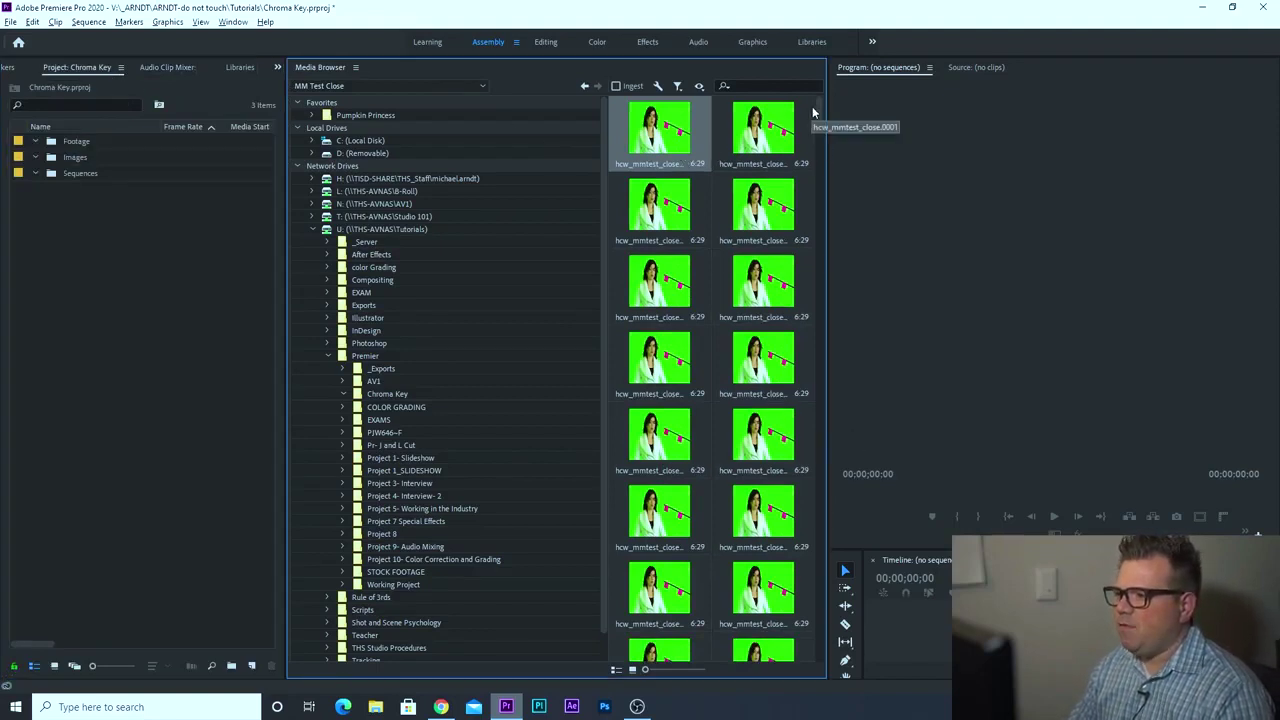
key("ctrl+a")
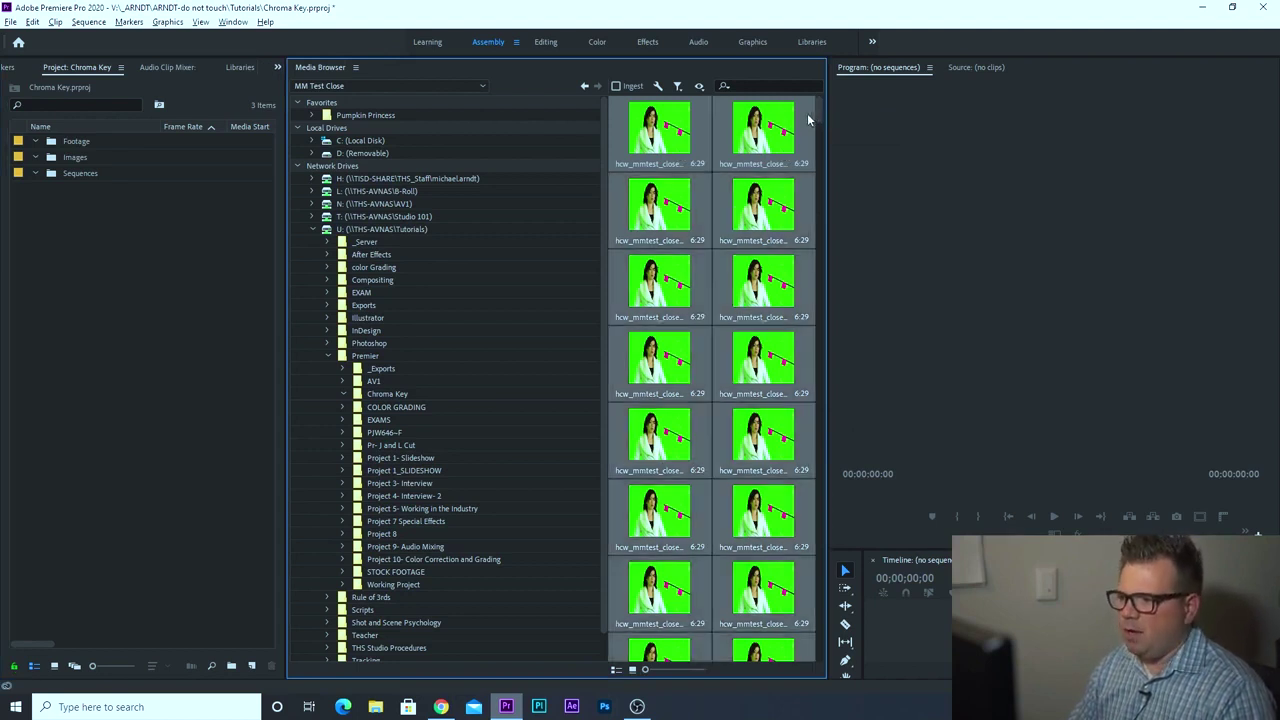
left_click(97, 317)
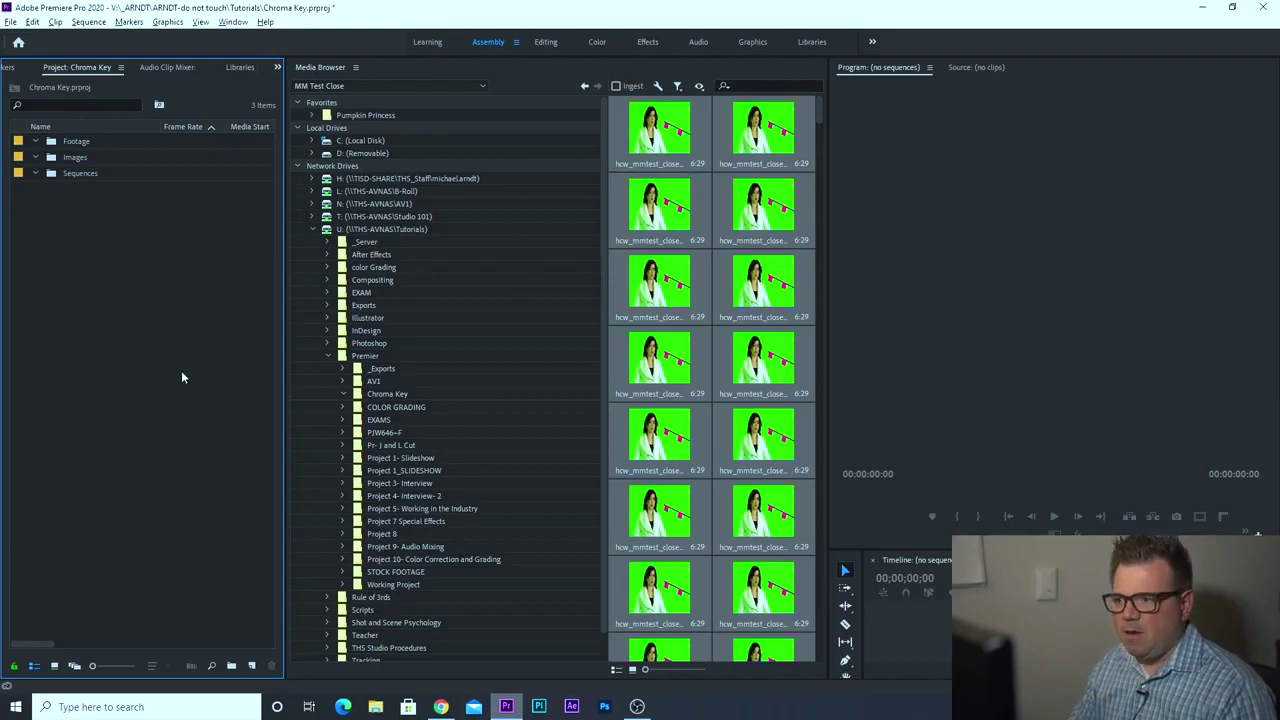
scroll(822, 115, "down", 5)
scroll(822, 110, "up", 5)
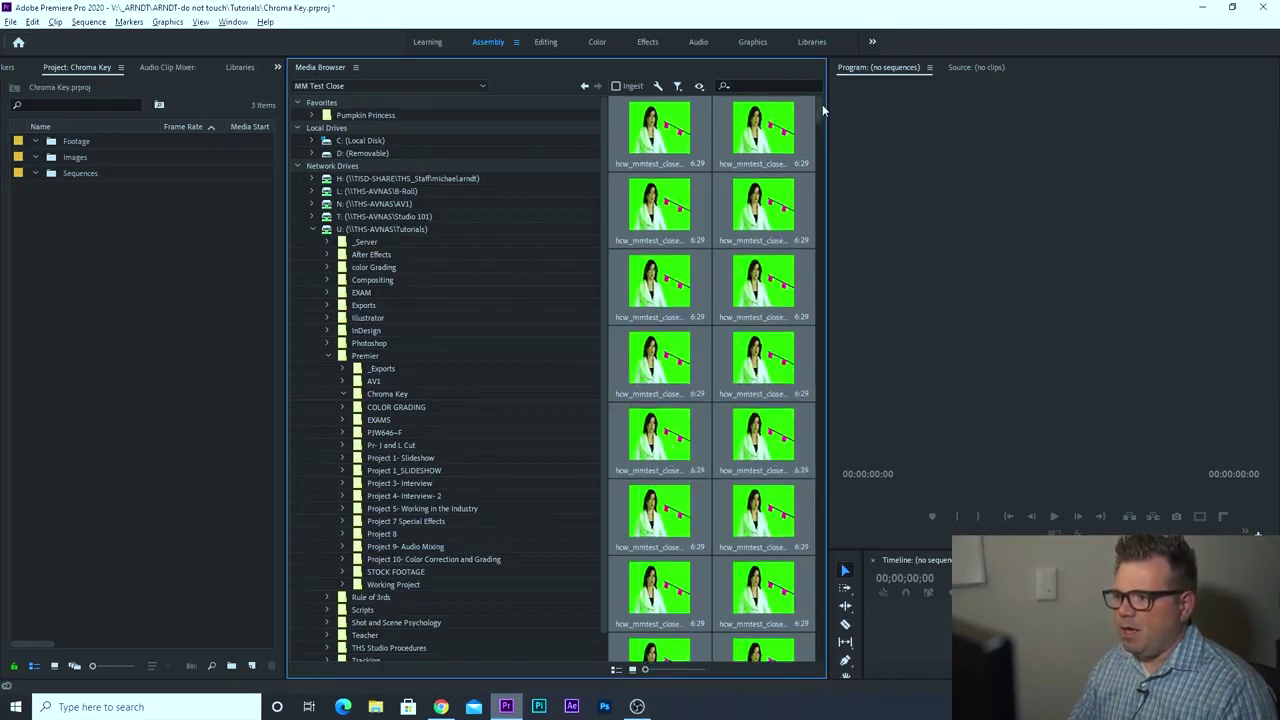
left_click(68, 187)
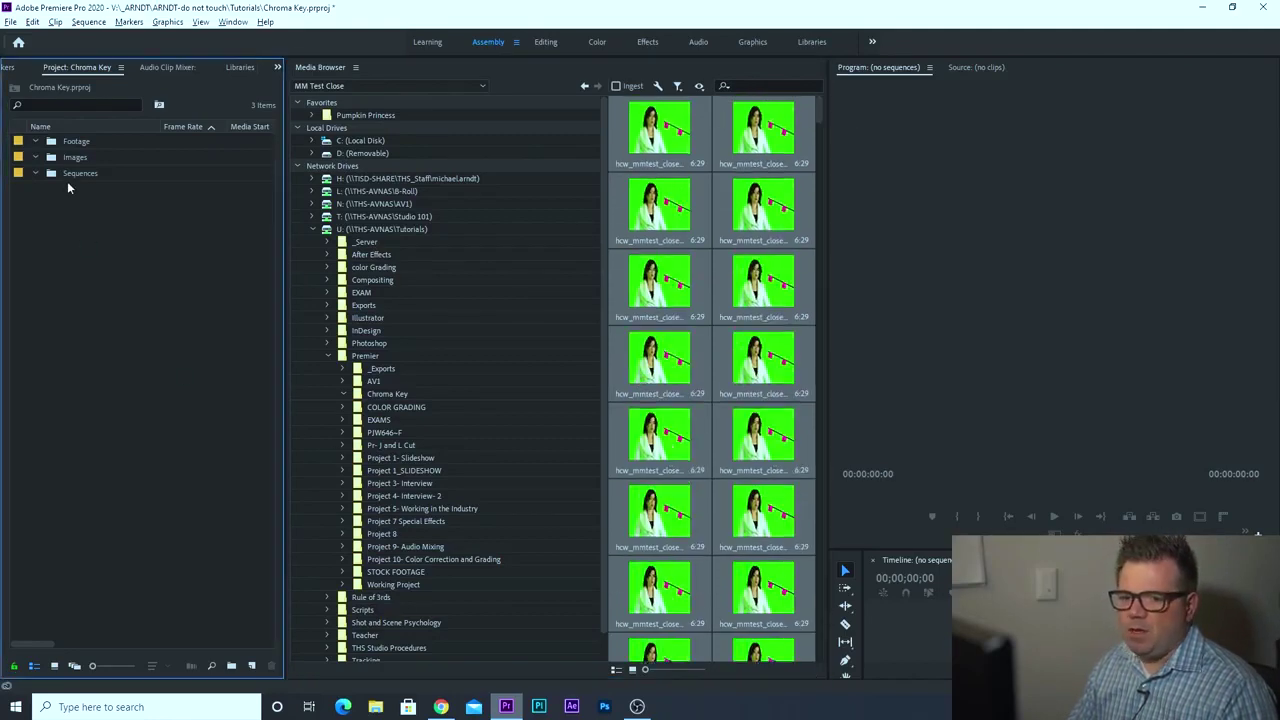
Step: Start a File > Import and browse to the Tutorials (U:) drive
left_click(11, 21)
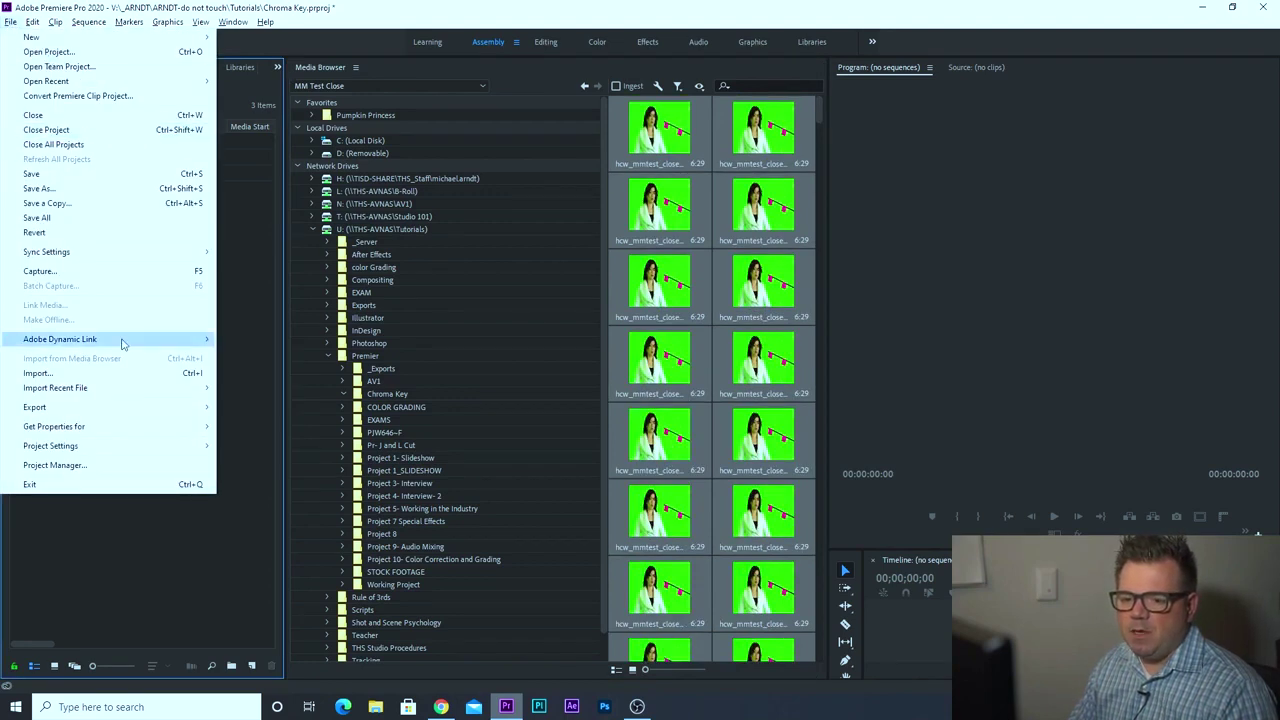
left_click(127, 376)
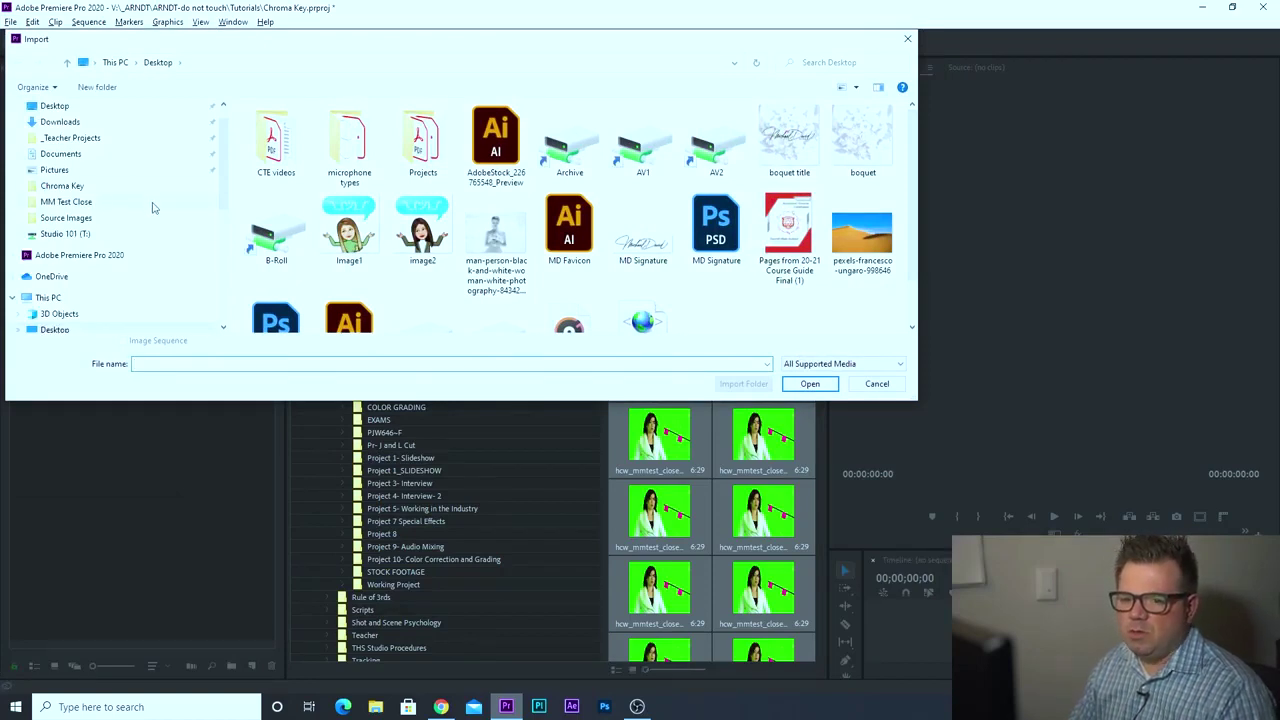
scroll(150, 212, "down", 1)
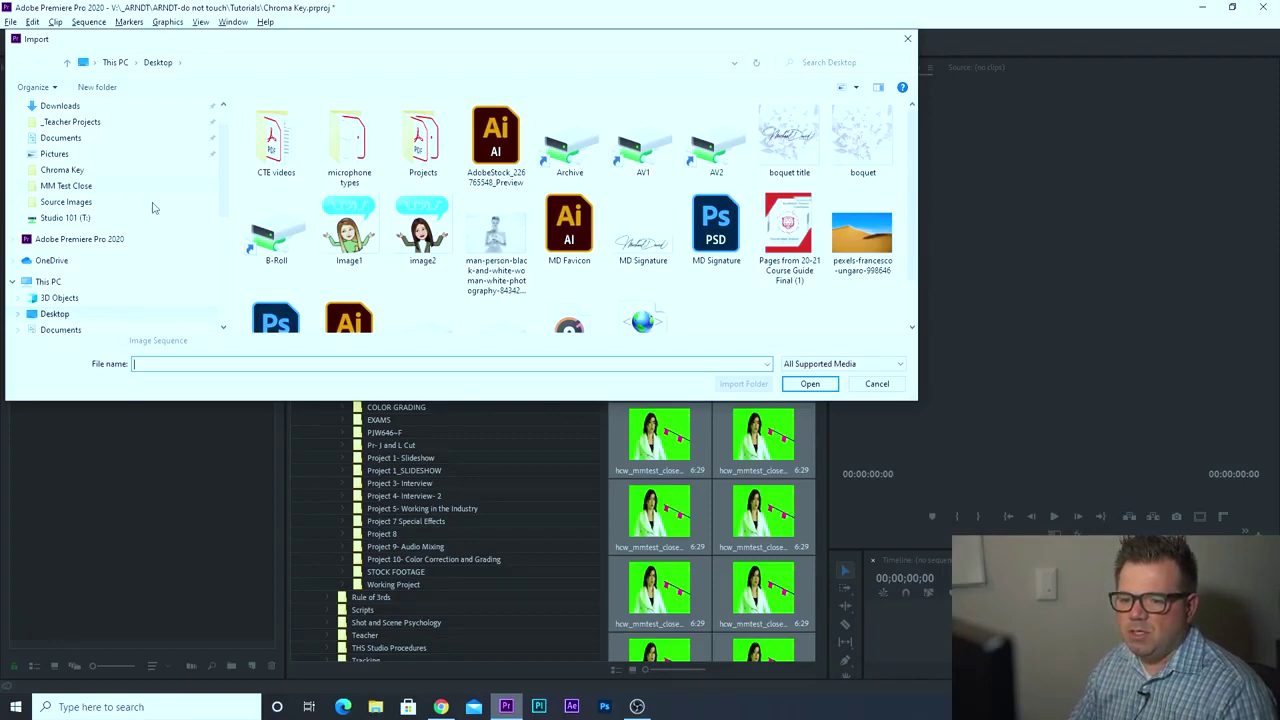
scroll(146, 220, "down", 1)
scroll(140, 228, "down", 3)
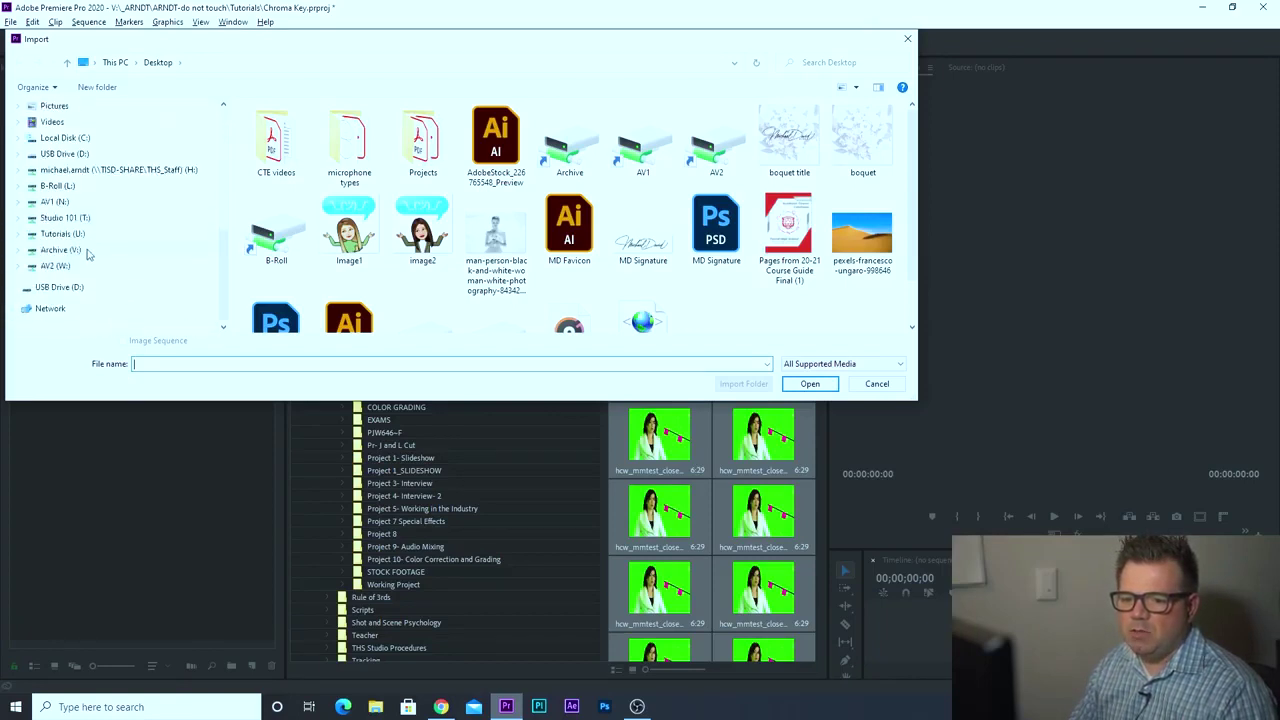
left_click(74, 235)
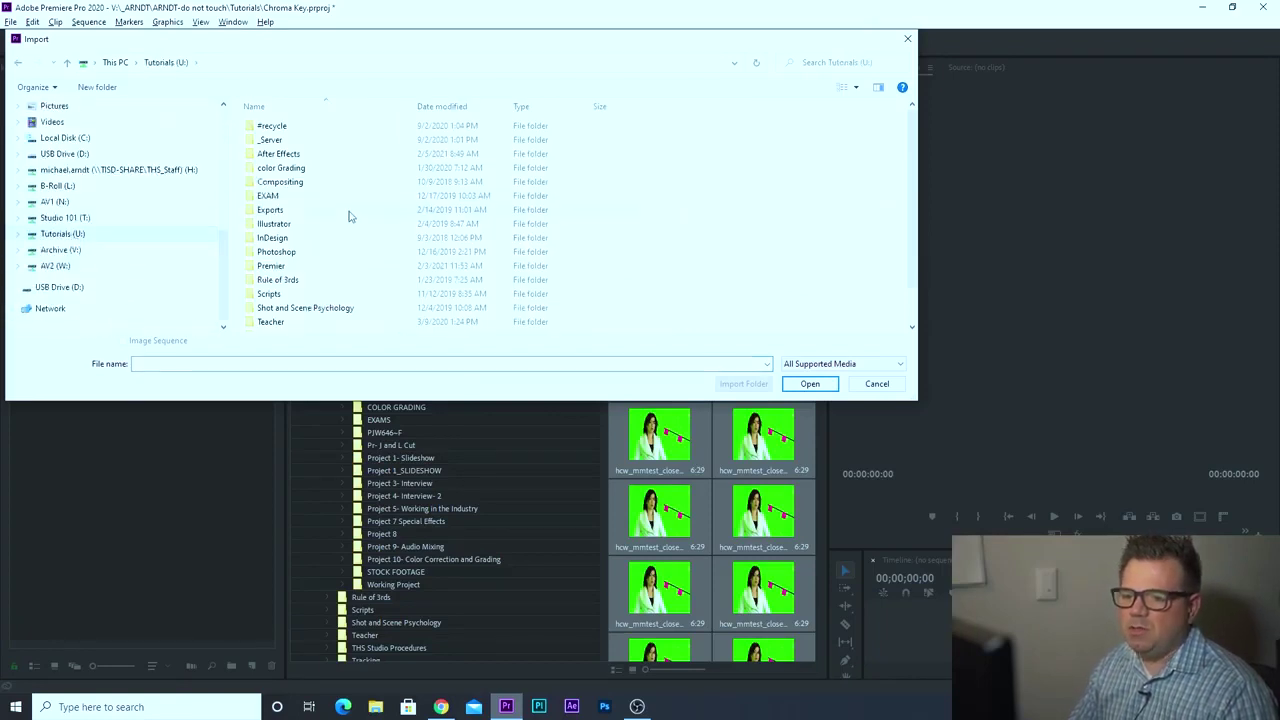
scroll(360, 302, "down", 1)
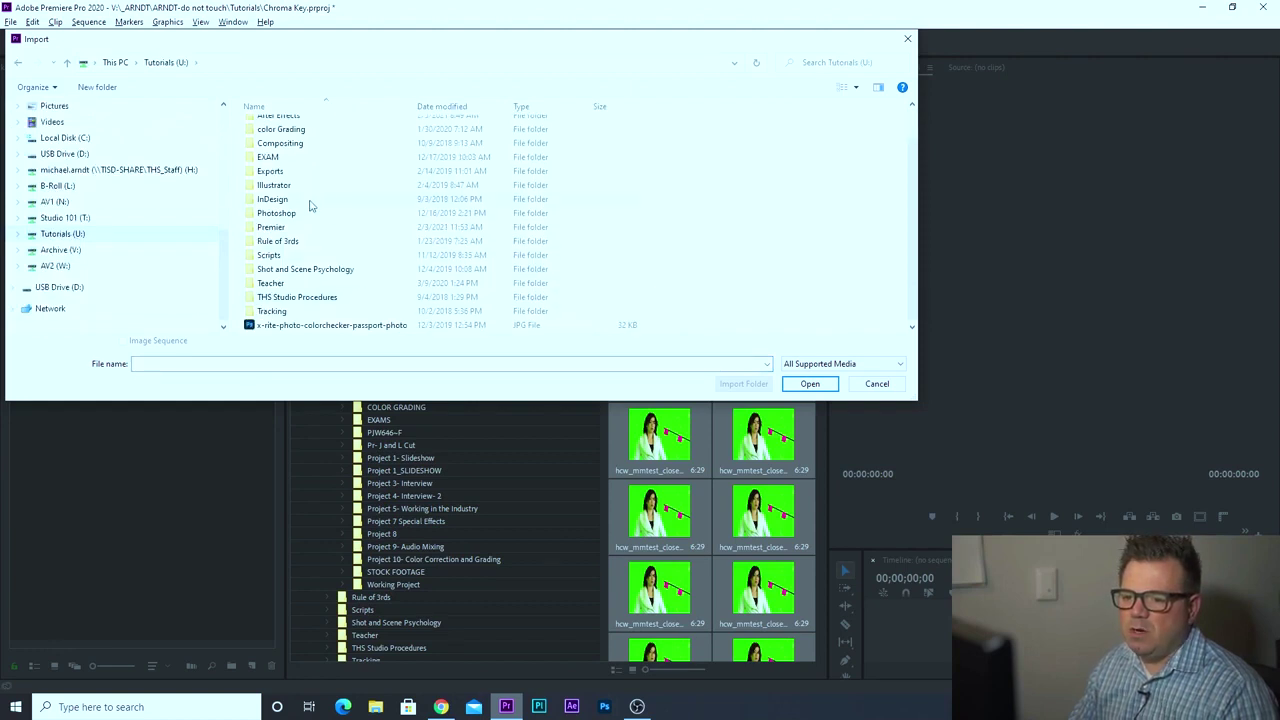
Step: Import hcw_mmtest_close.0000 from Premier > STOCK FOOTAGE > Chroma Key > MM Test Close as an image sequence
double_click(272, 227)
scroll(345, 282, "down", 1)
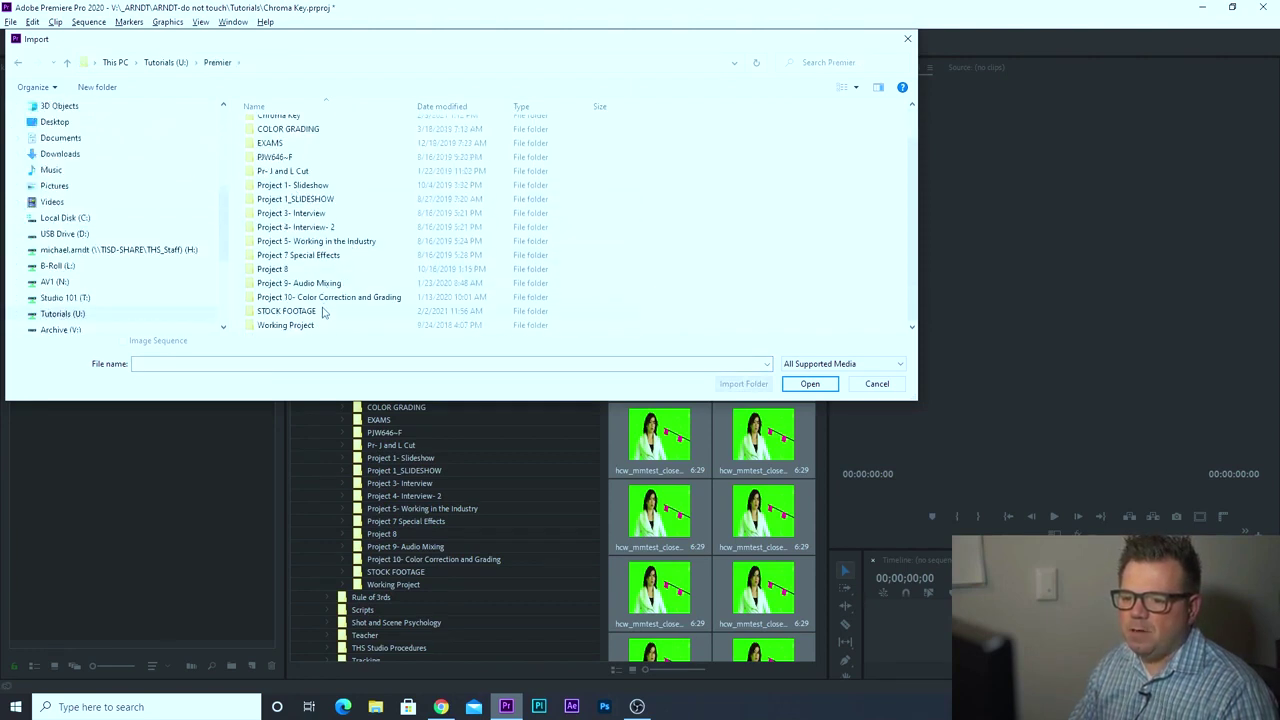
double_click(322, 312)
double_click(279, 126)
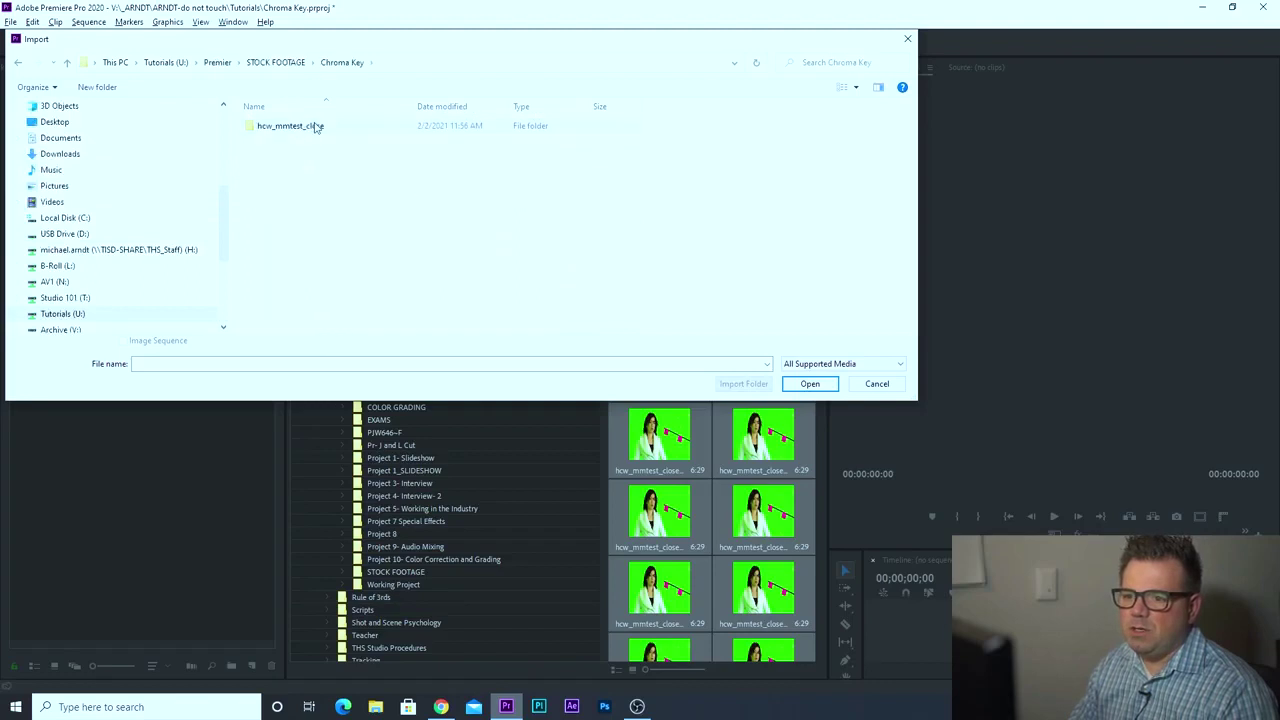
double_click(290, 127)
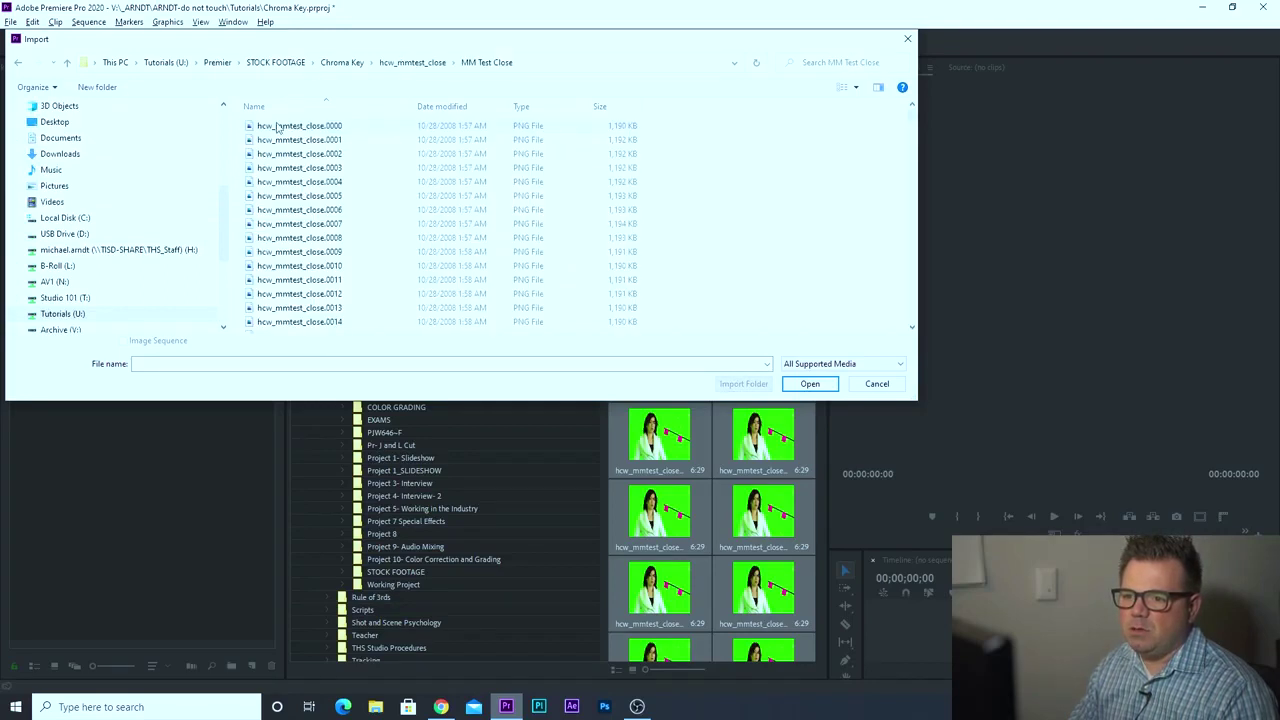
left_click(314, 127)
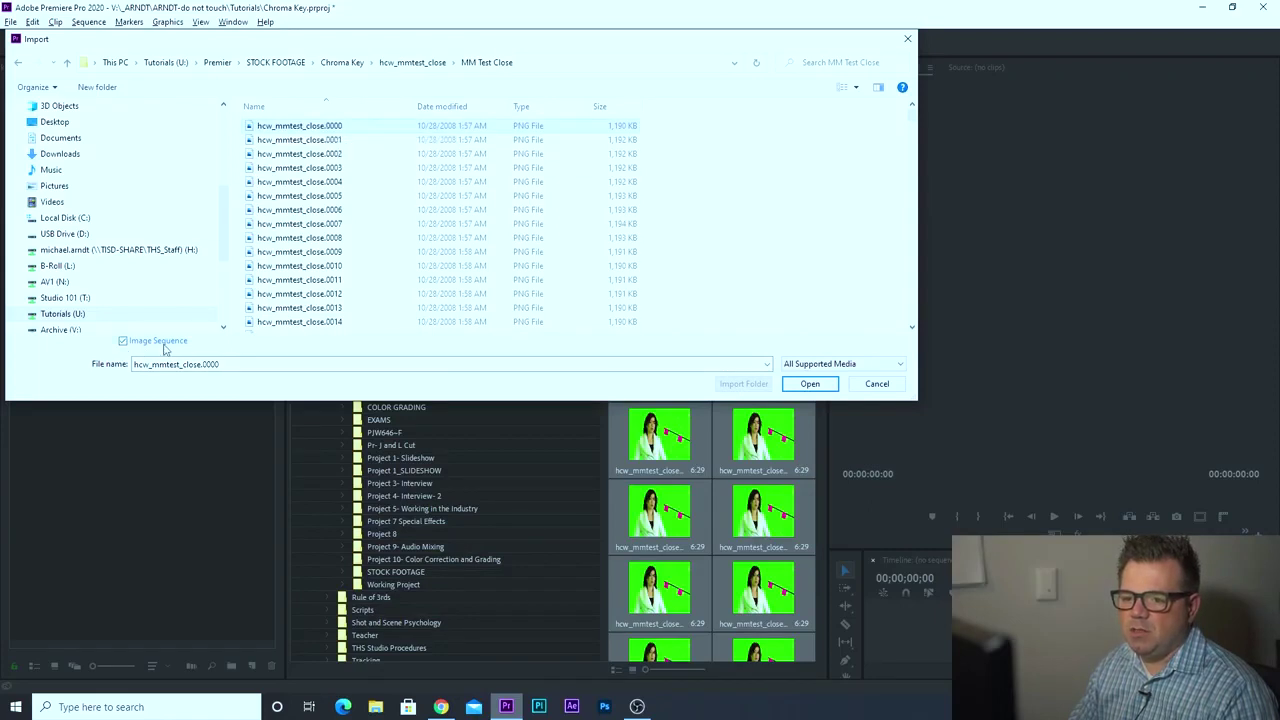
left_click(810, 384)
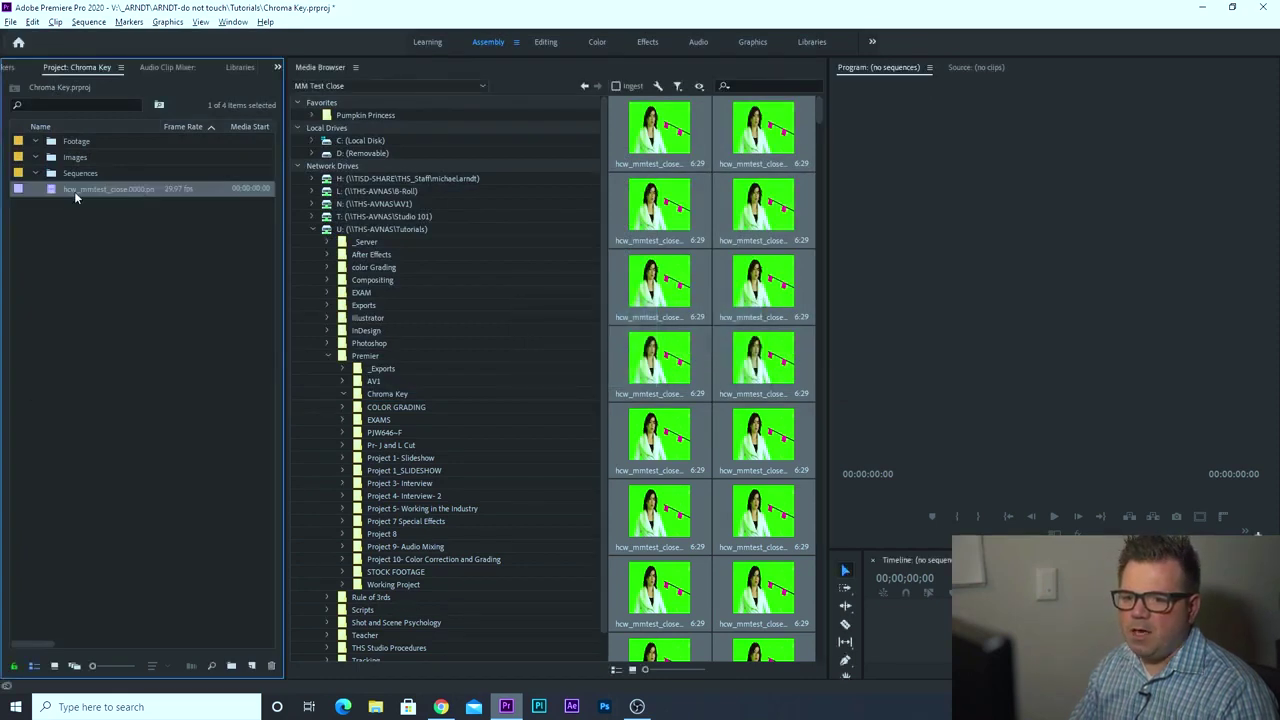
Step: Preview the imported hcw_mmtest_close clip in the Source monitor by scrubbing through it
double_click(51, 188)
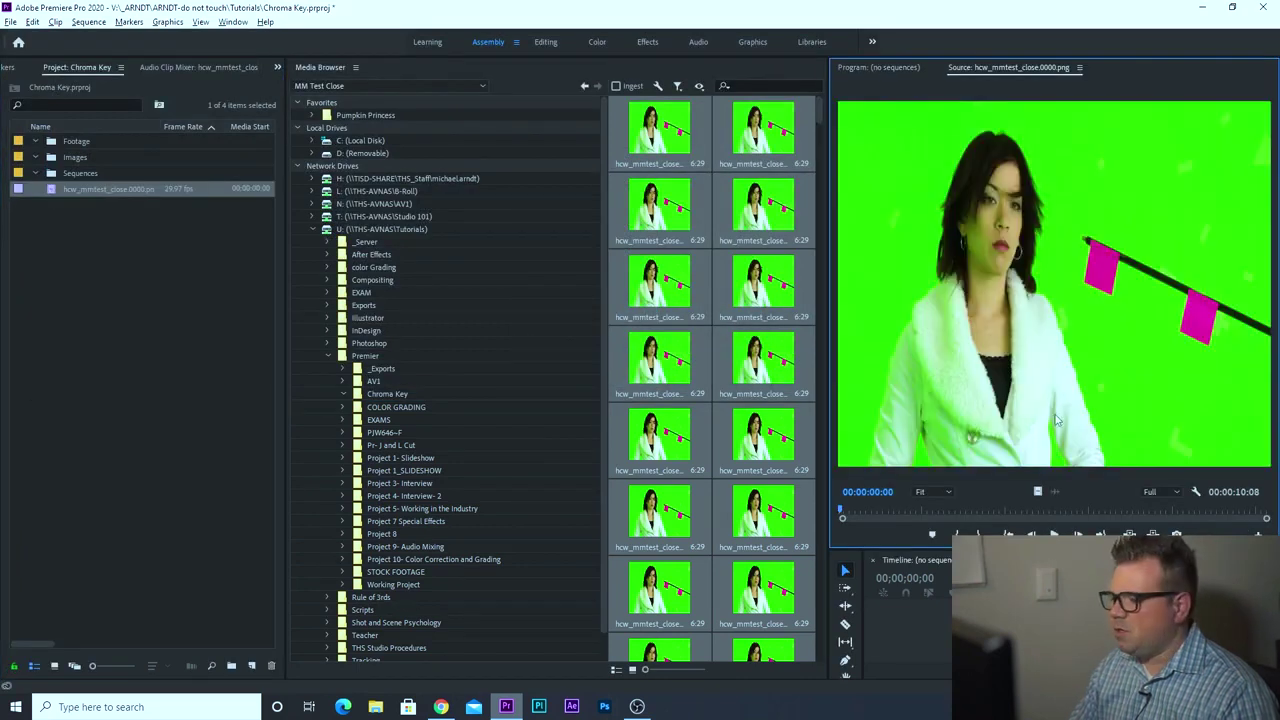
mouse_move(842, 512)
left_mouse_down()
mouse_move(1228, 512)
mouse_move(842, 512)
left_mouse_up()
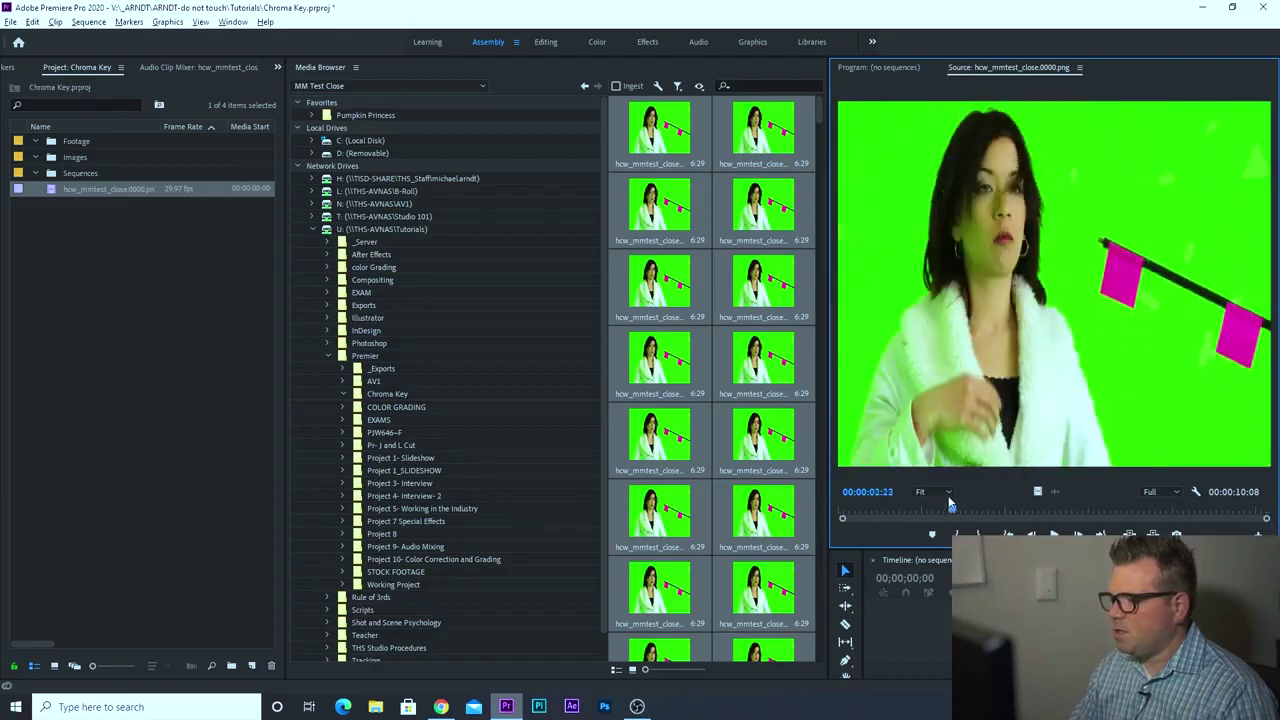
left_click(54, 298)
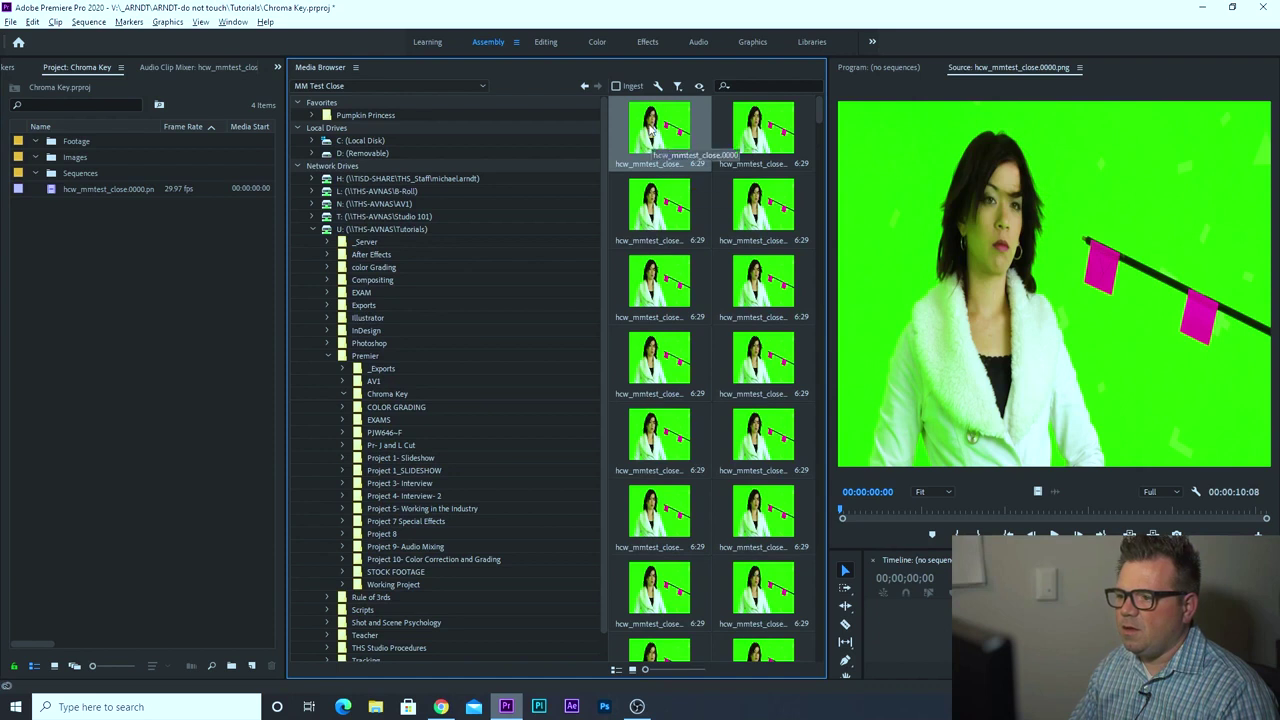
Step: Import a second copy of the sequence from the Media Browser and scrub through it
right_click(652, 127)
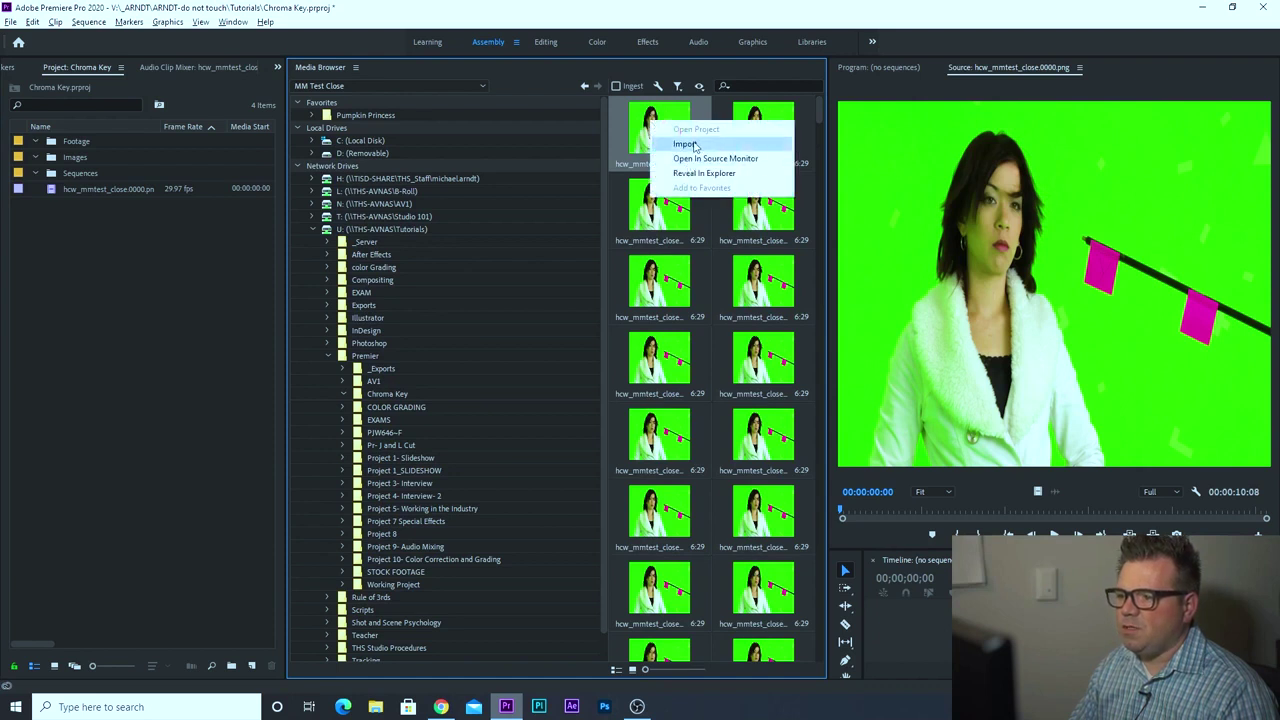
left_click(686, 145)
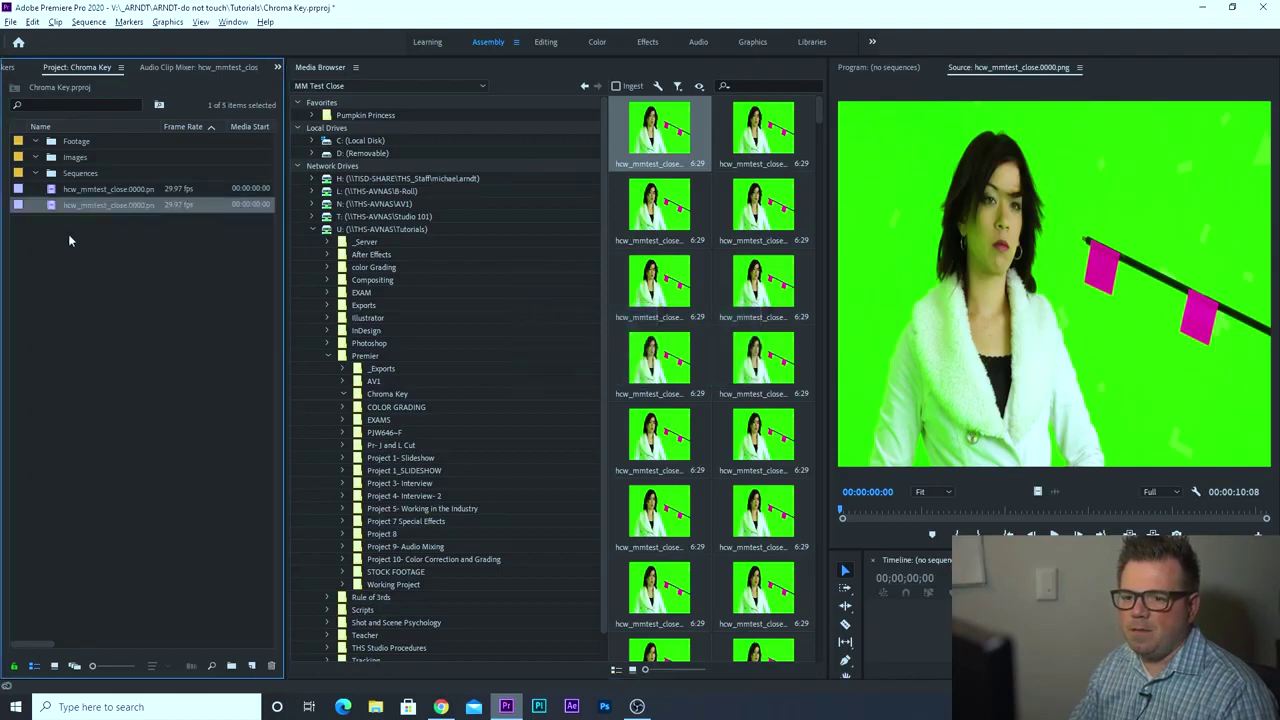
double_click(52, 207)
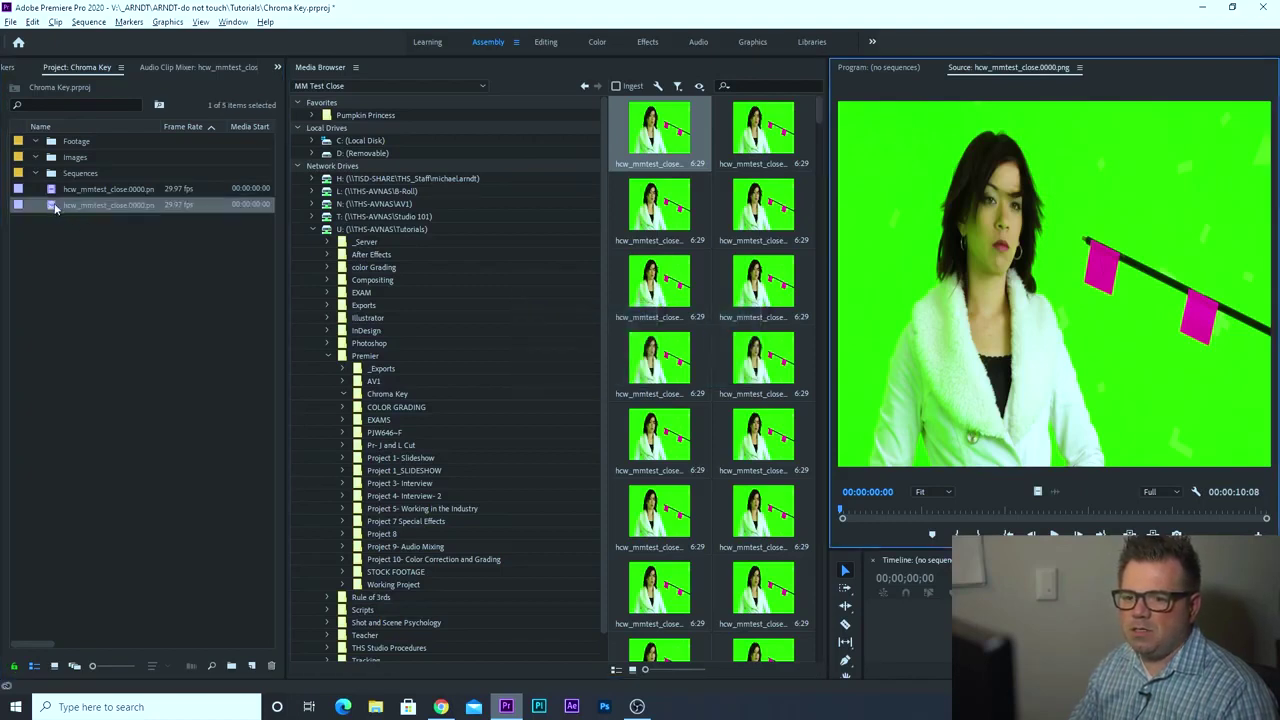
left_click_drag(848, 512, 1234, 531)
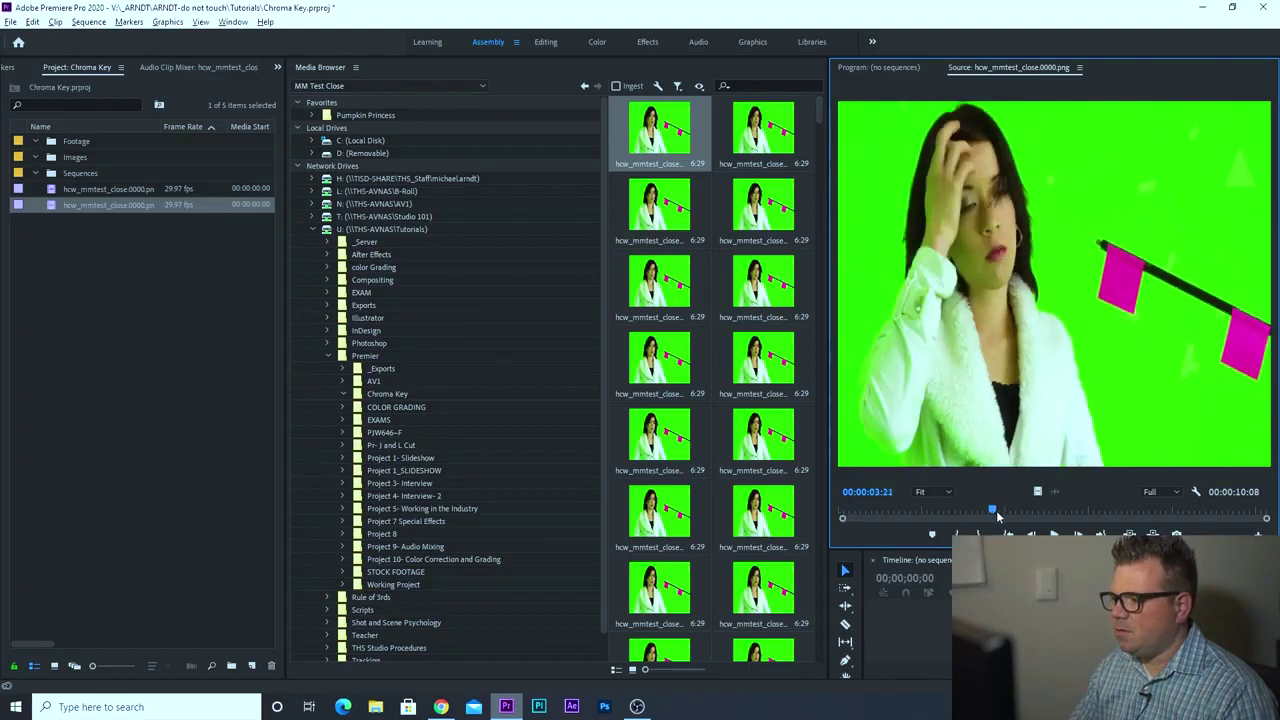